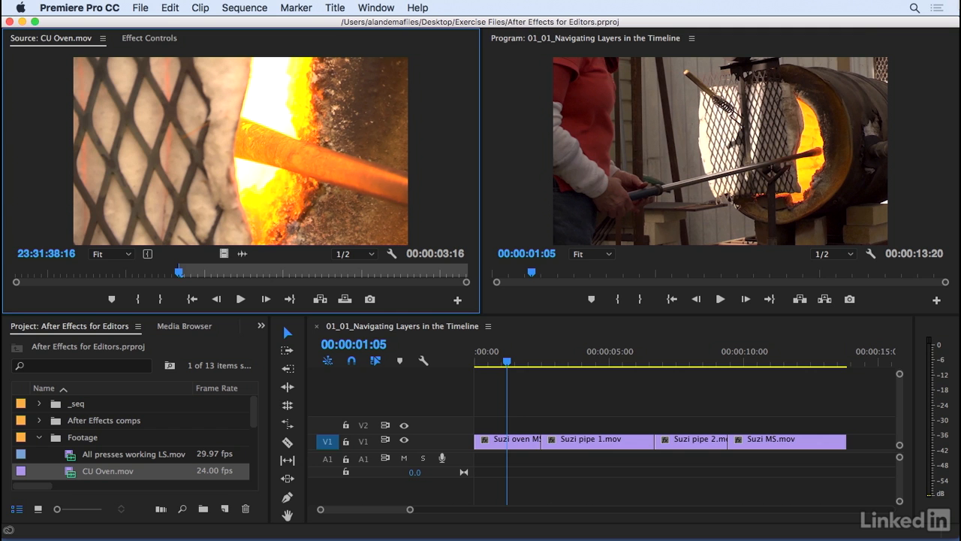
- Examine the empty sequence time beyond the last clip up to about 00:07:42:15, and return to the sequence start
left_click_drag(409, 509, 890, 511)
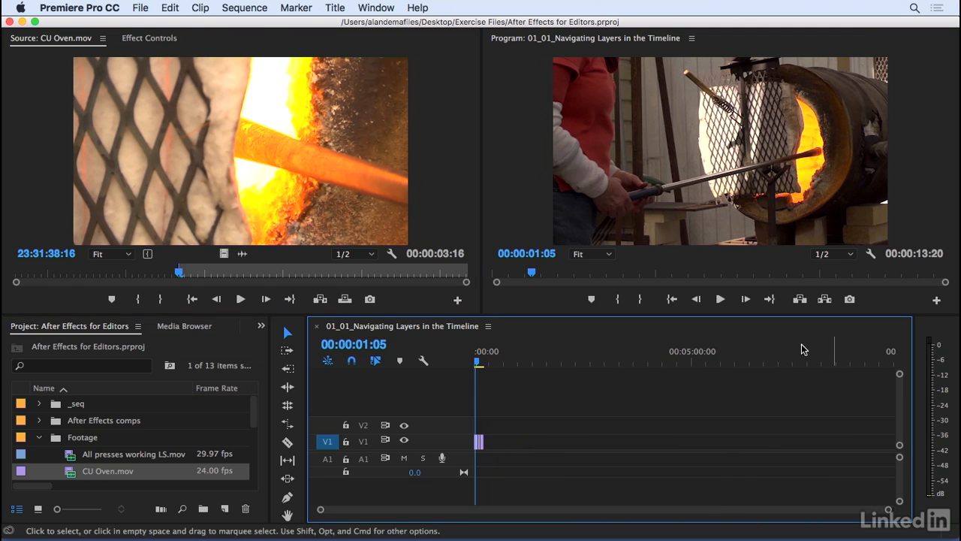
left_click(740, 363)
left_click_drag(754, 367, 808, 366)
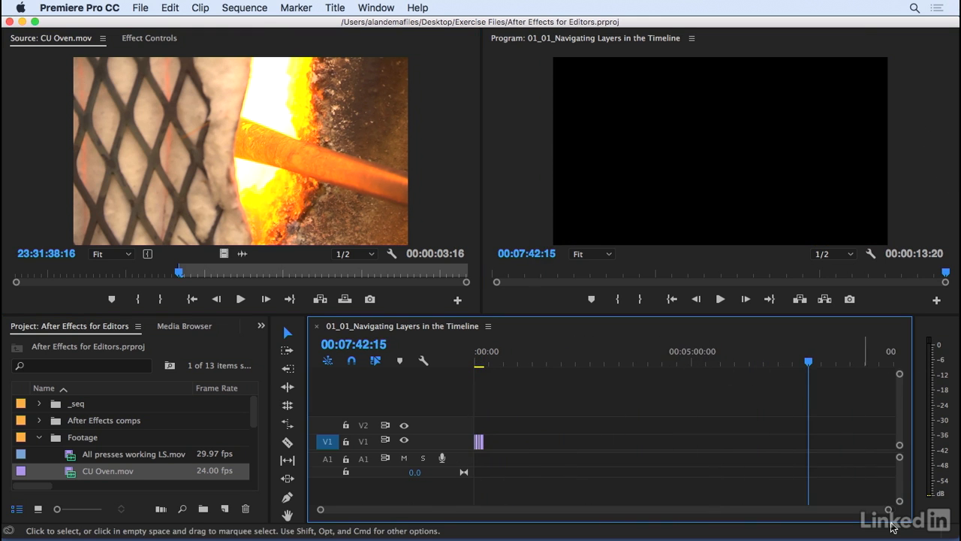
left_click_drag(888, 514, 461, 515)
left_click_drag(610, 511, 458, 516)
key("Home")
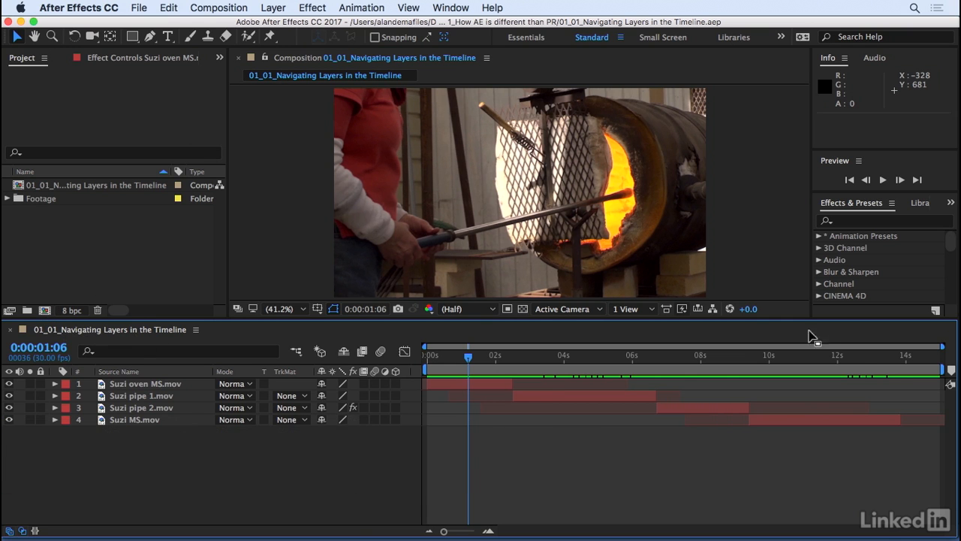
- Set the duration of the composition 01_01_Navigating Layers in the Timeline to 30 seconds and show its full length
left_click_drag(856, 358, 956, 346)
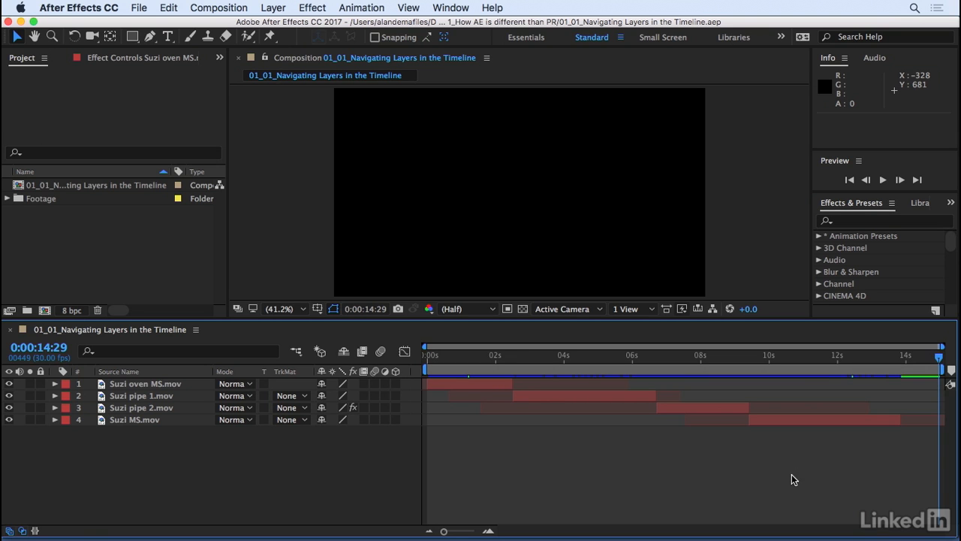
left_click(219, 8)
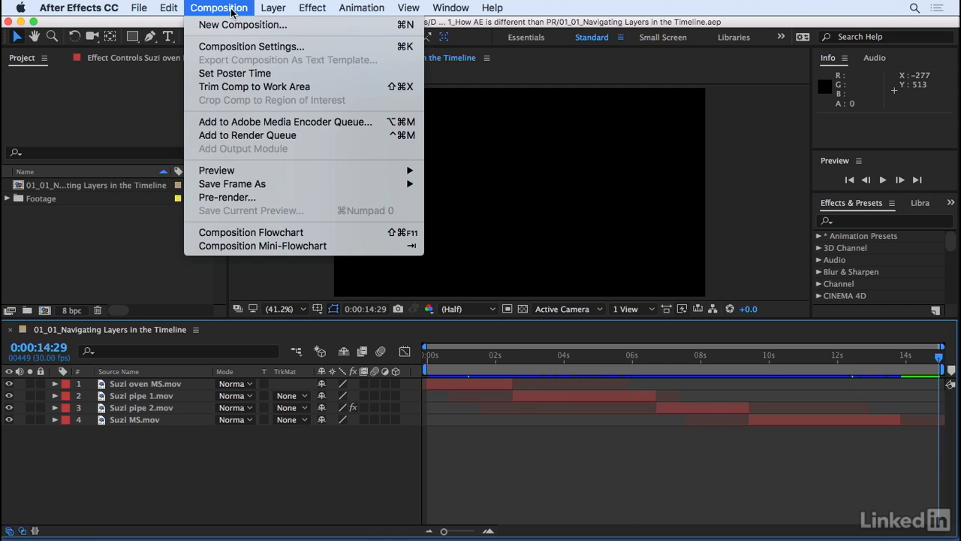
left_click(251, 46)
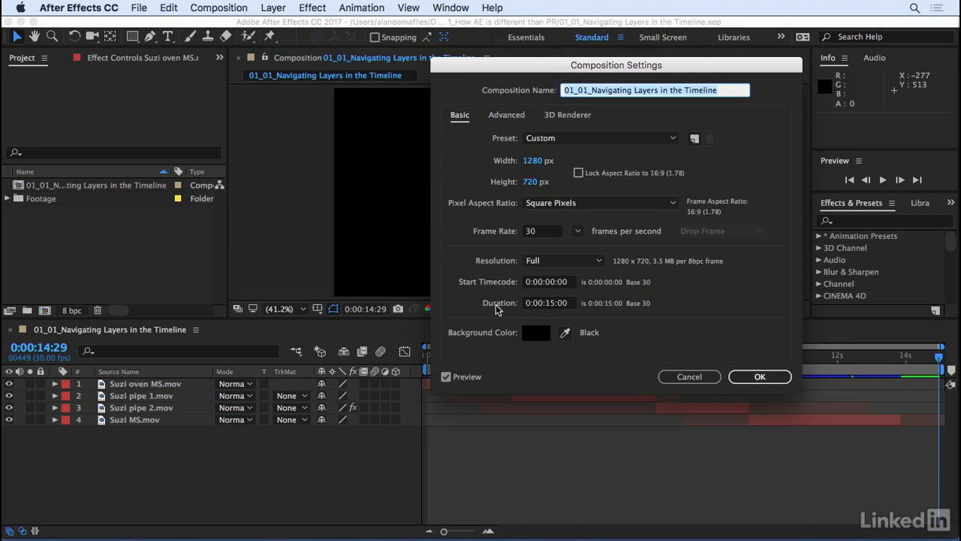
left_click_drag(592, 67, 470, 87)
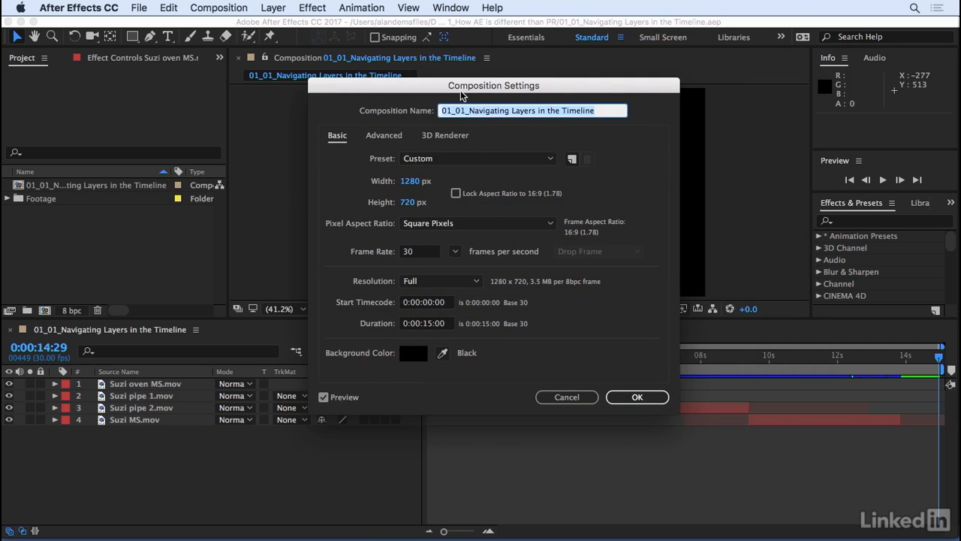
left_click(431, 324)
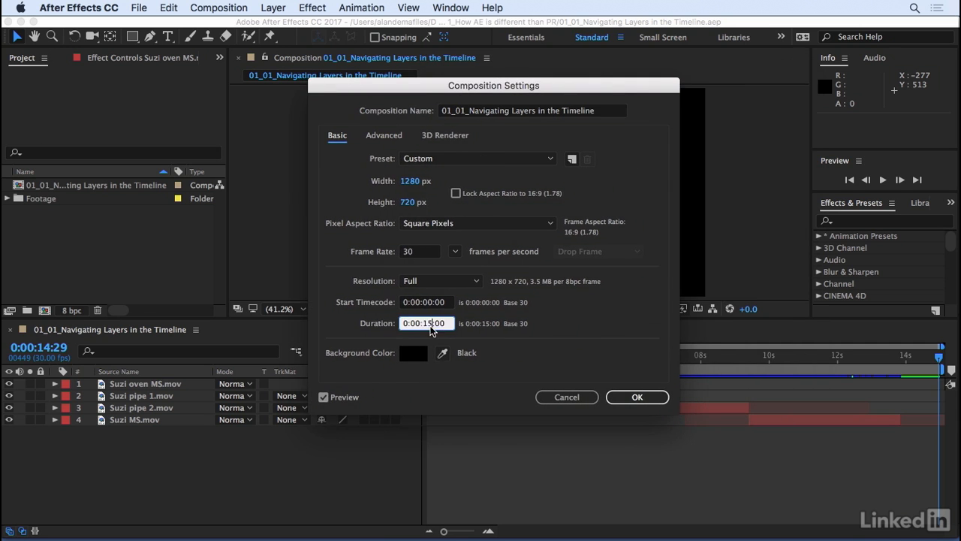
key("BackSpace")
type("30")
key("Return")
left_click_drag(689, 347, 942, 347)
- Scrub through the composition to examine how the four stacked clip layers follow one another
left_click(661, 357)
left_click_drag(669, 368, 497, 398)
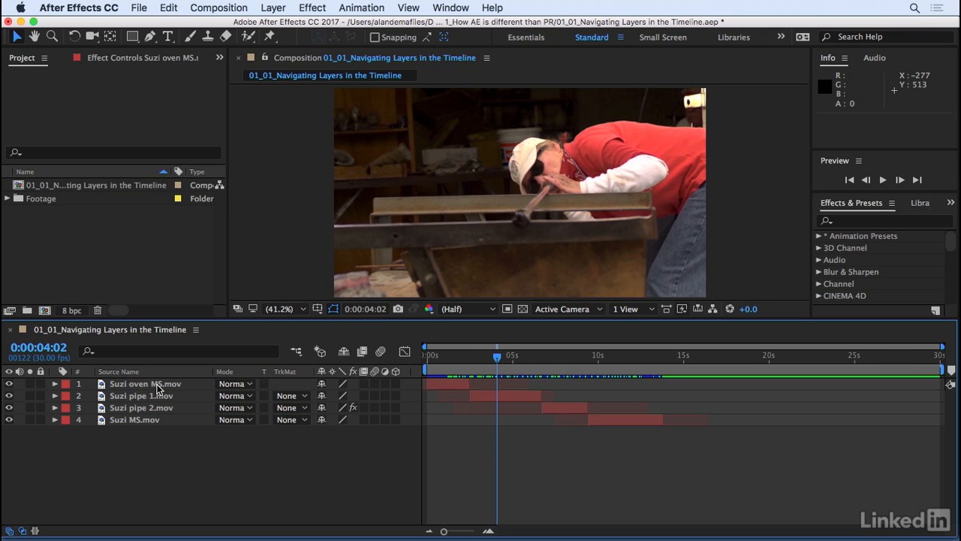
mouse_move(446, 366)
left_mouse_down()
mouse_move(632, 361)
mouse_move(436, 362)
left_mouse_up()
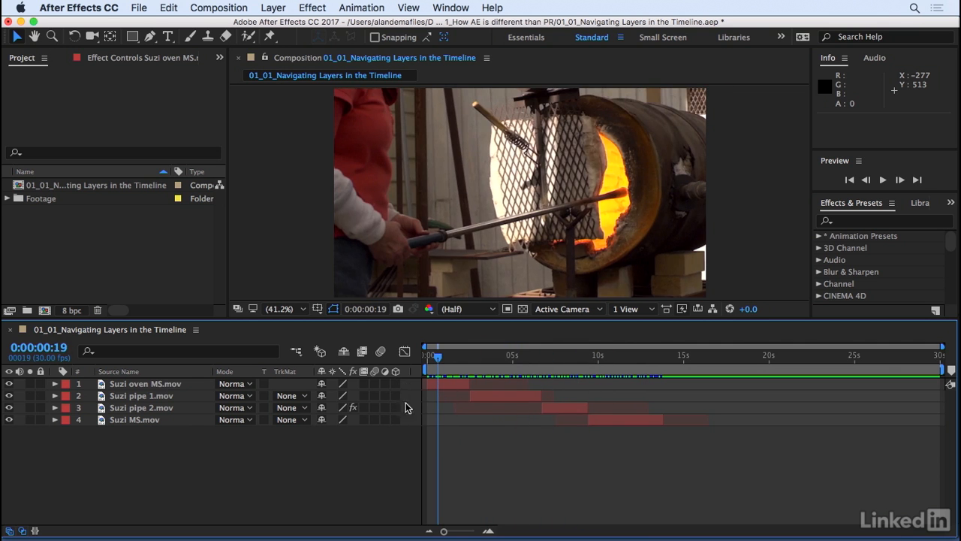
left_click_drag(439, 359, 569, 362)
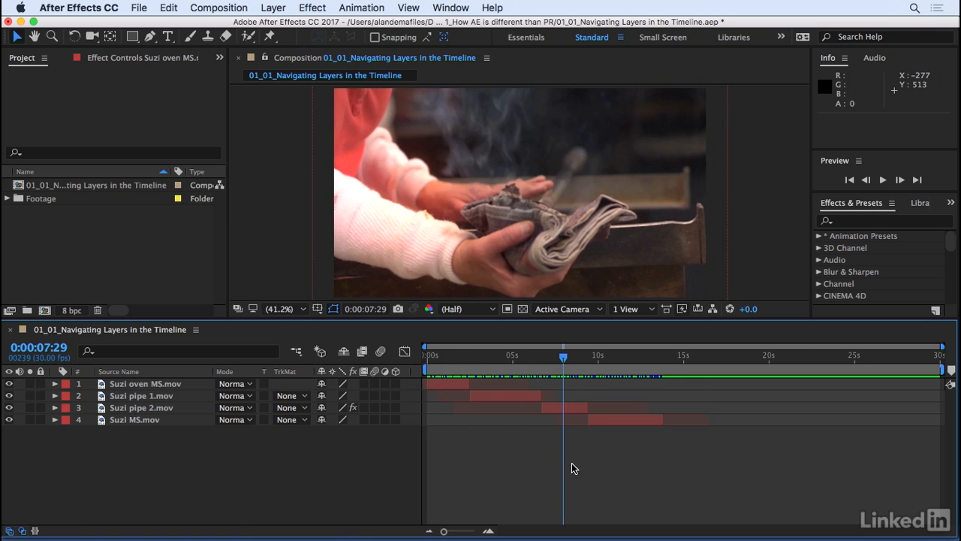
- Jump the playhead to the in point and out point of the Suzi pipe 1.mov layer
left_click(138, 398)
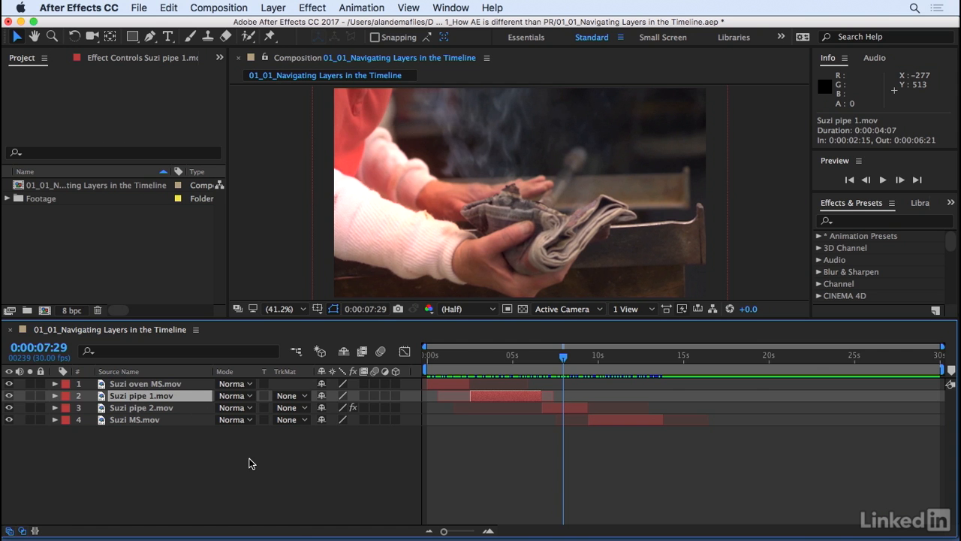
key("i")
key("o")
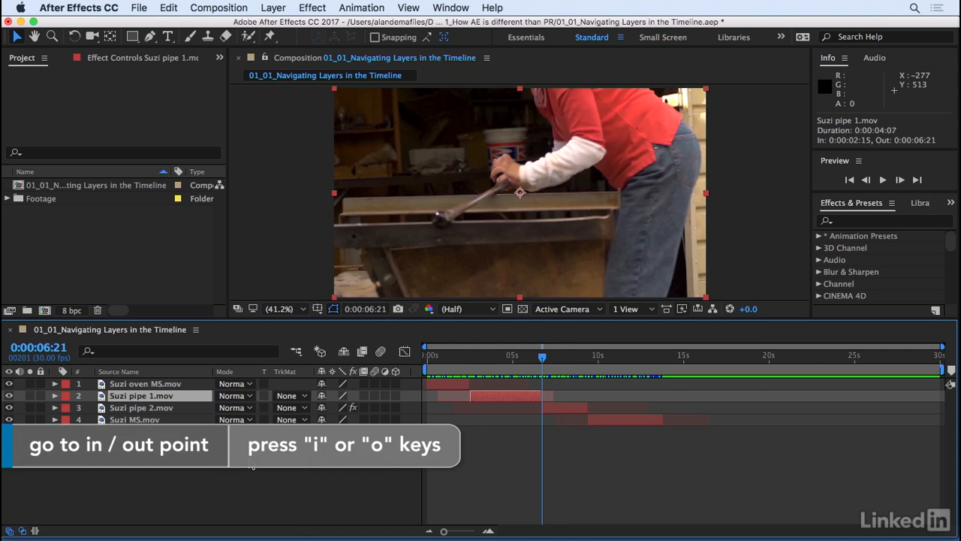
- Trim the Suzi MS.mov layer so its out point is at 0:00:15:00 and its in point at 0:00:10:29
left_click_drag(542, 355, 685, 366)
left_click(145, 419)
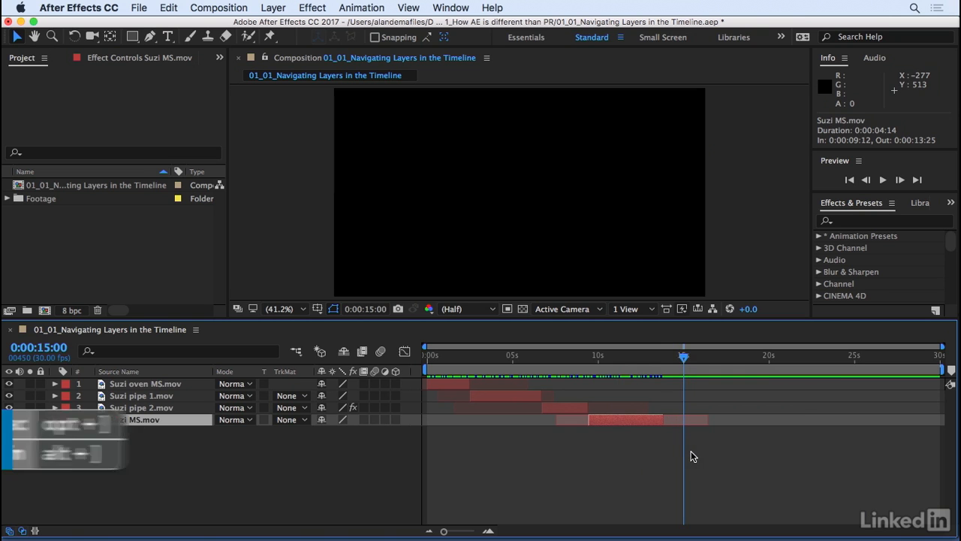
key("alt+bracketright")
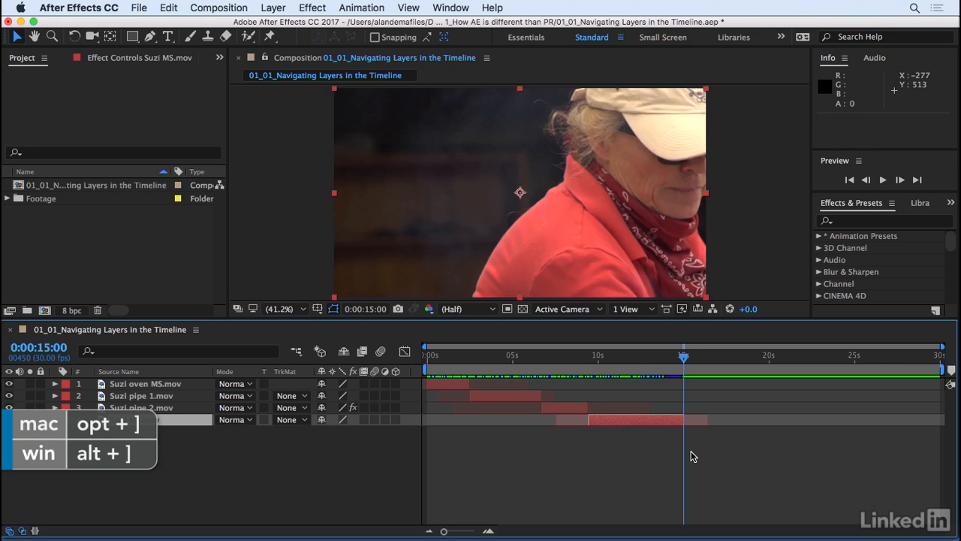
left_click_drag(632, 366, 615, 366)
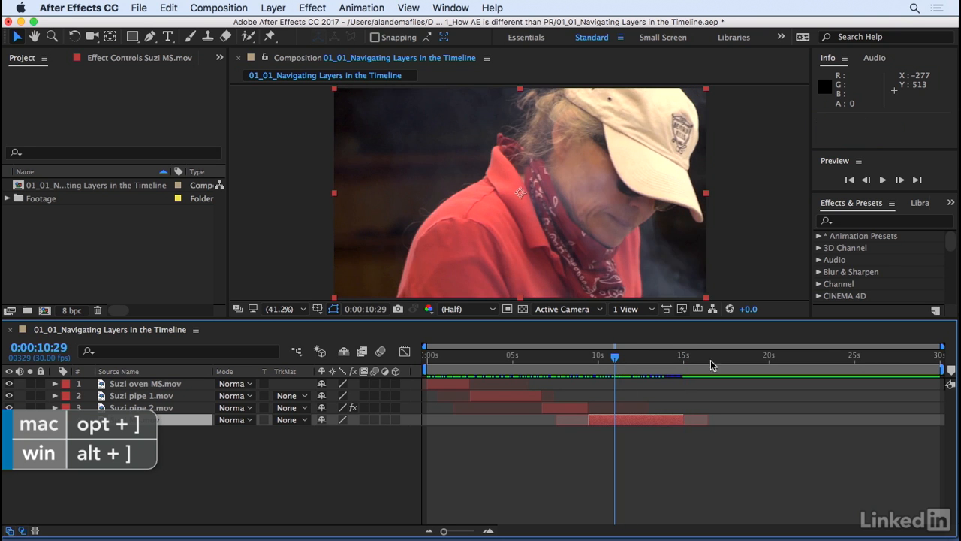
key("alt+bracketleft")
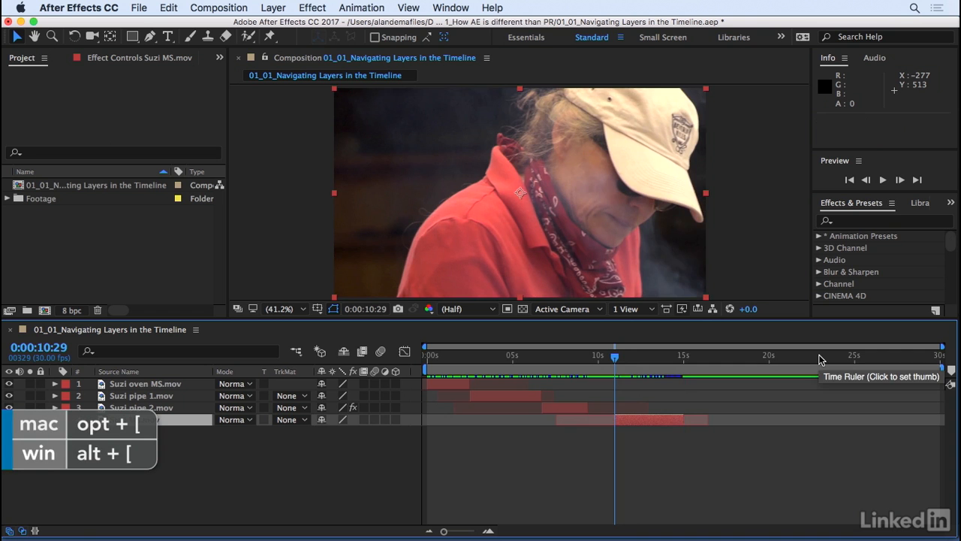
- Slide the Suzi MS.mov layer in time so it starts at about 0:00:11:02
left_click_drag(661, 357, 590, 364)
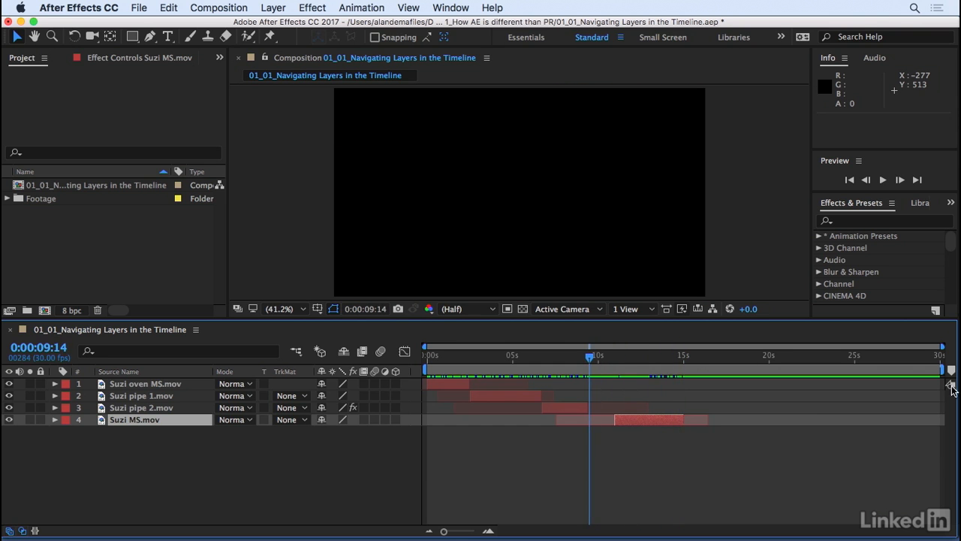
left_click_drag(942, 347, 778, 404)
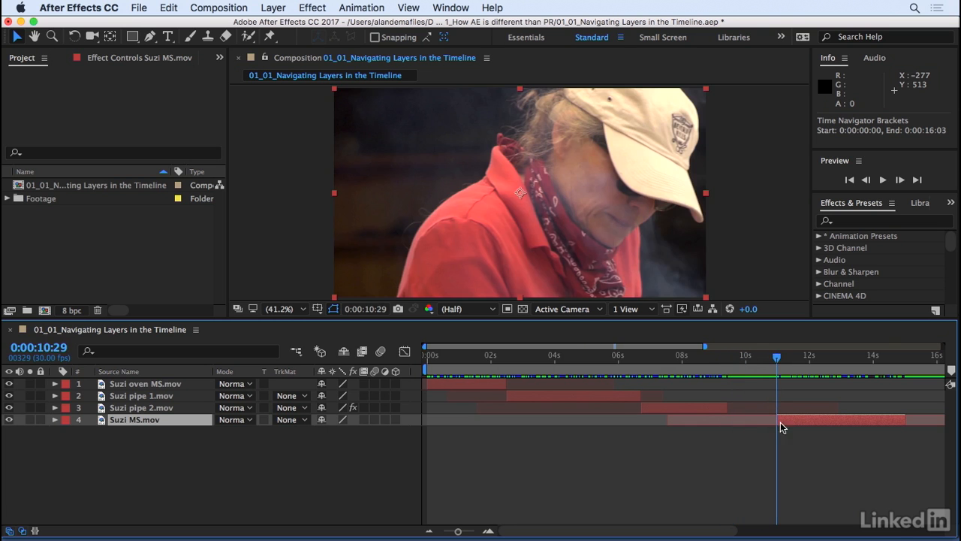
left_click(725, 368)
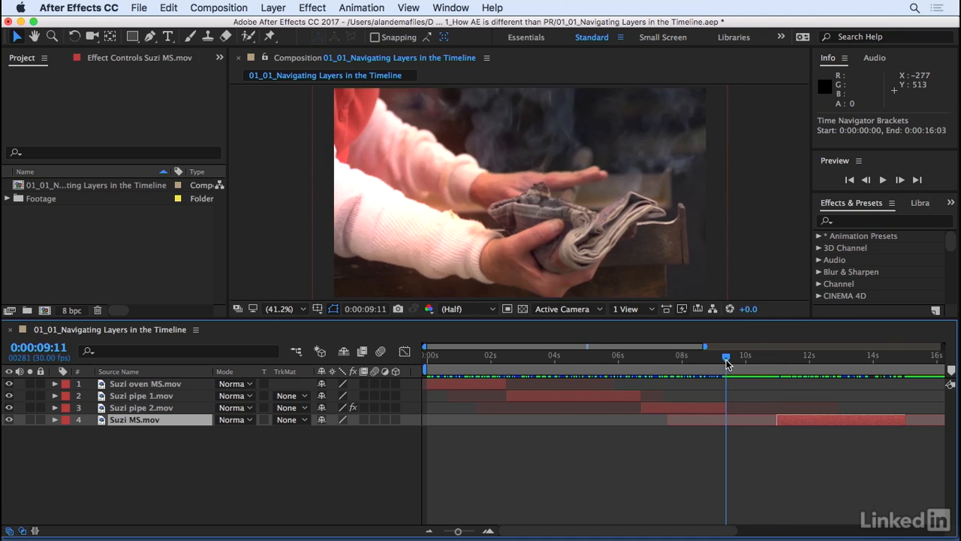
left_click(746, 360)
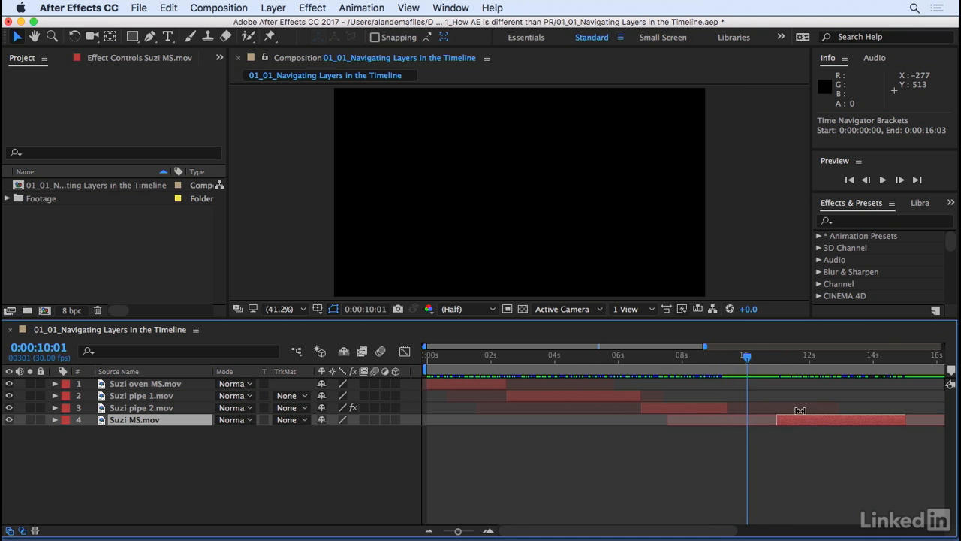
mouse_move(807, 419)
left_mouse_down()
mouse_move(755, 438)
mouse_move(810, 419)
left_mouse_up()
left_click(766, 448)
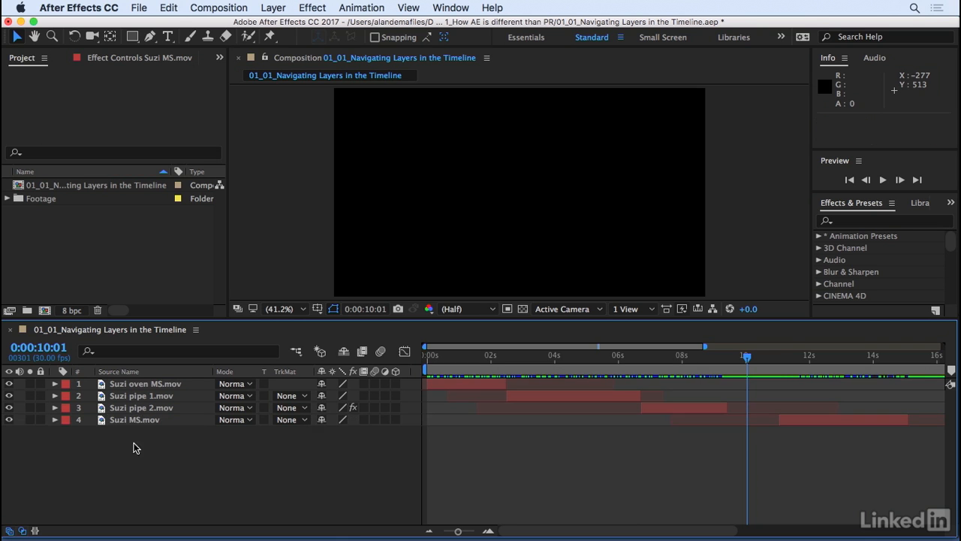
- Move the Suzi MS.mov layer's start, its end, and again its start to the playhead at 0:00:09:12
left_click(142, 421)
left_click_drag(747, 358, 726, 367)
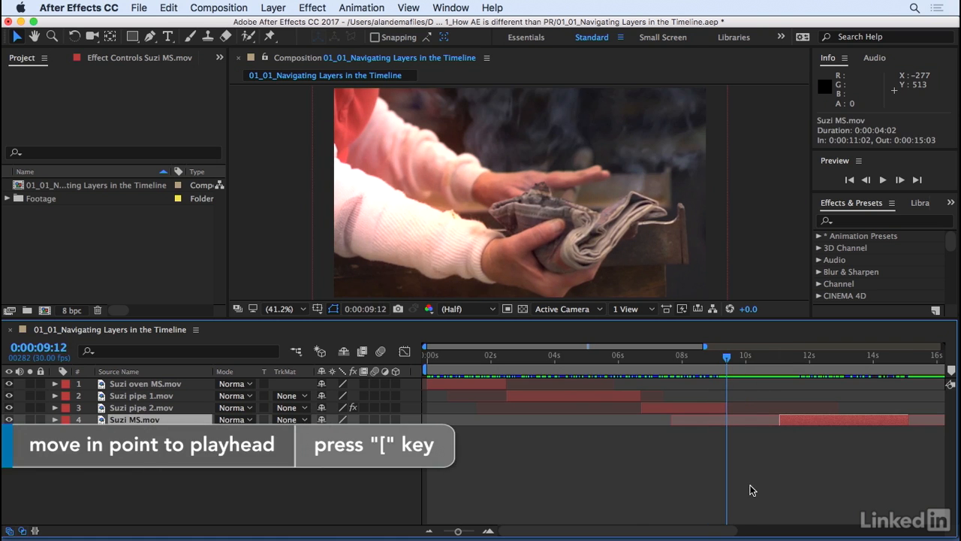
key("bracketleft")
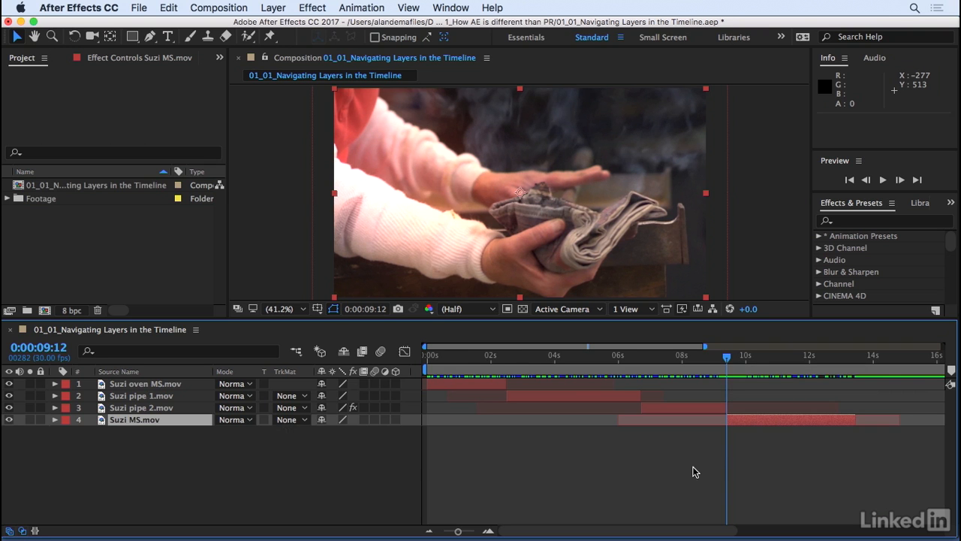
key("bracketright")
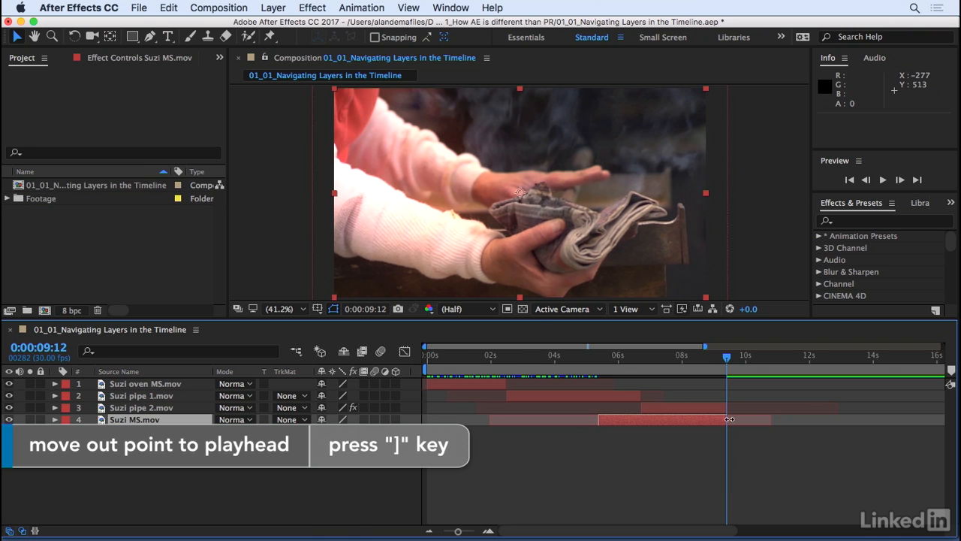
key("bracketleft")
left_click(756, 473)
- Reveal the keyframed properties of the Suzi pipe 2.mov layer
left_click_drag(744, 377, 658, 362)
left_click(141, 406)
left_click_drag(649, 361, 665, 365)
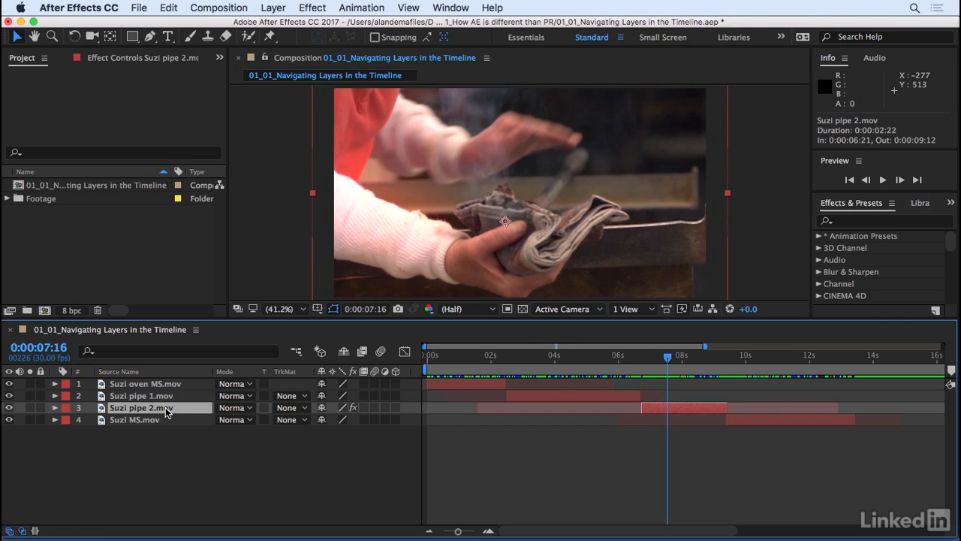
left_click(361, 7)
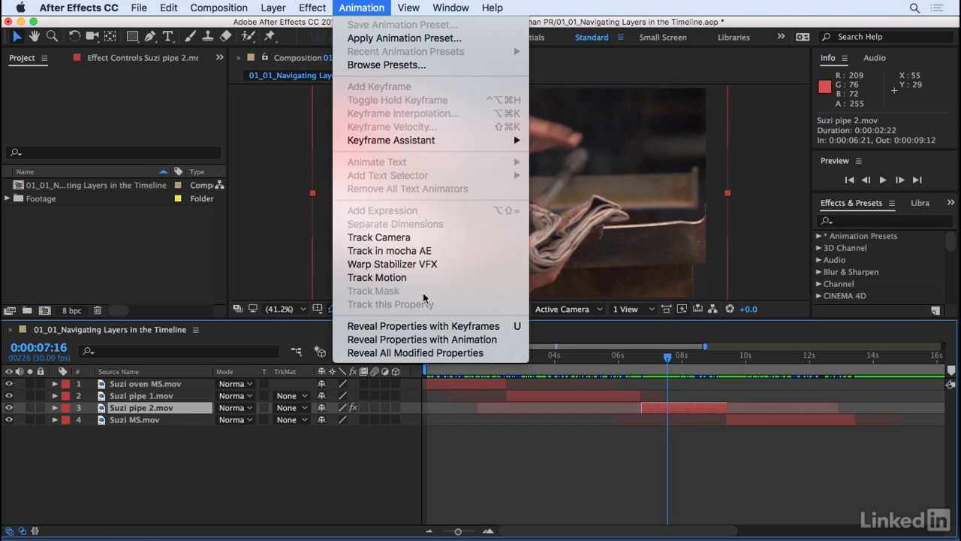
left_click(517, 328)
- Review the keyframed animation of Suzi pipe 2.mov and preview its transition into Suzi MS.mov
left_click(648, 361)
left_click_drag(647, 360, 722, 384)
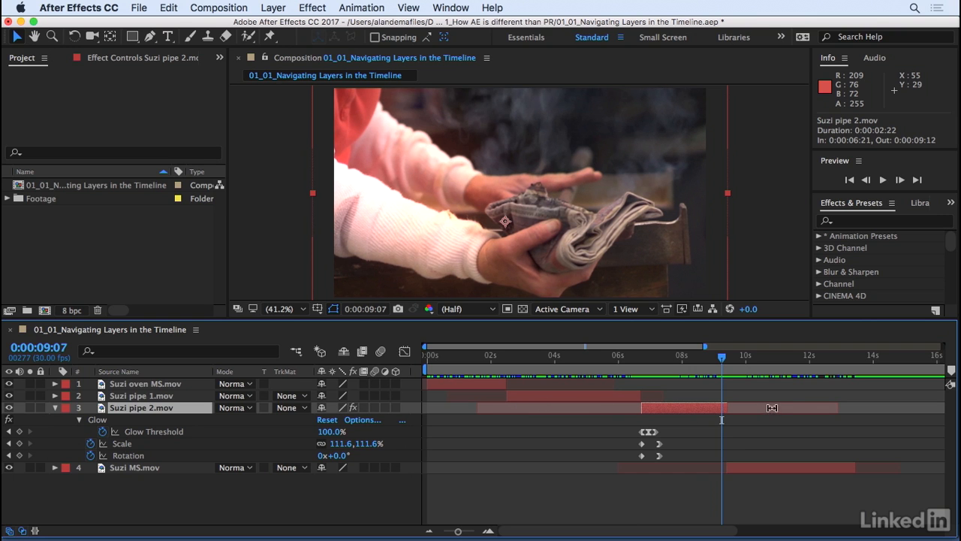
key("space")
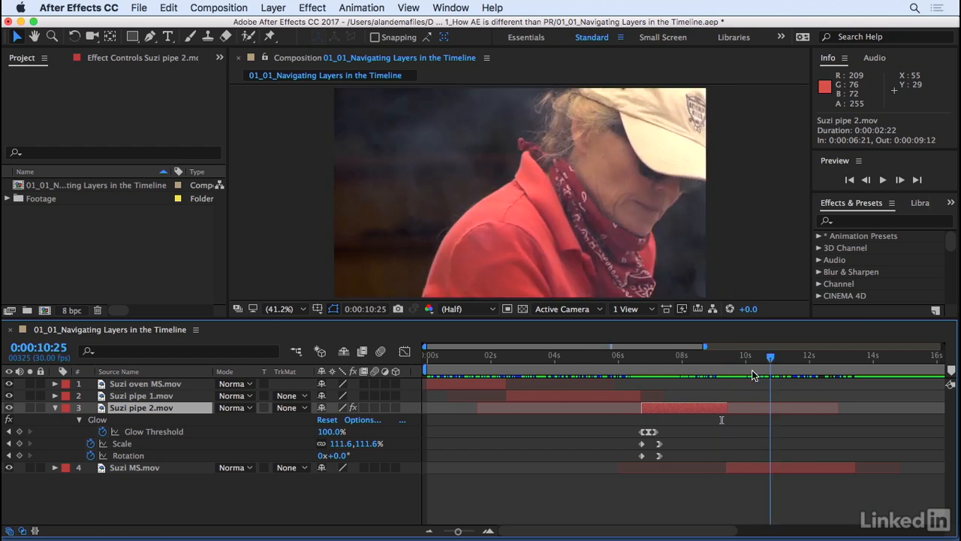
left_click(605, 355)
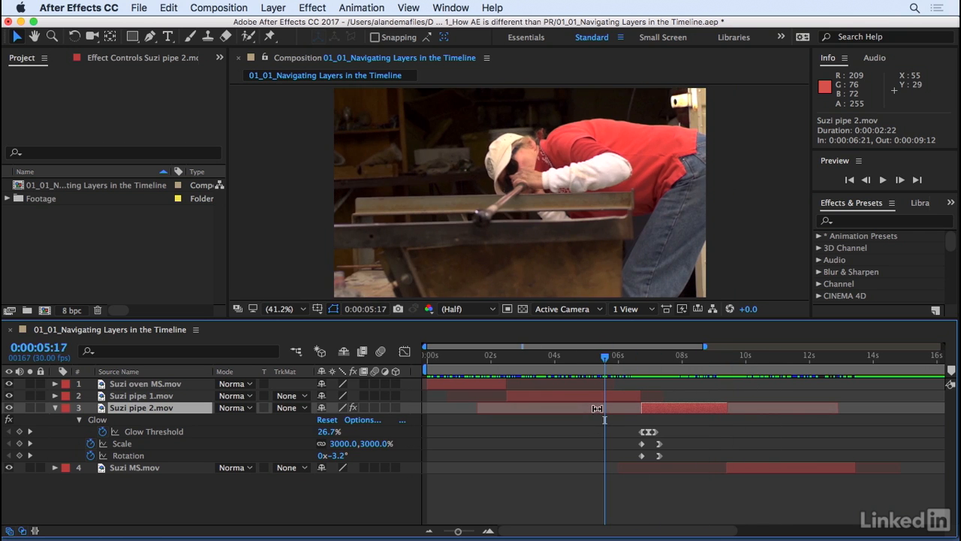
mouse_move(652, 354)
left_mouse_down()
mouse_move(660, 371)
mouse_move(657, 359)
mouse_move(643, 360)
mouse_move(655, 364)
left_mouse_up()
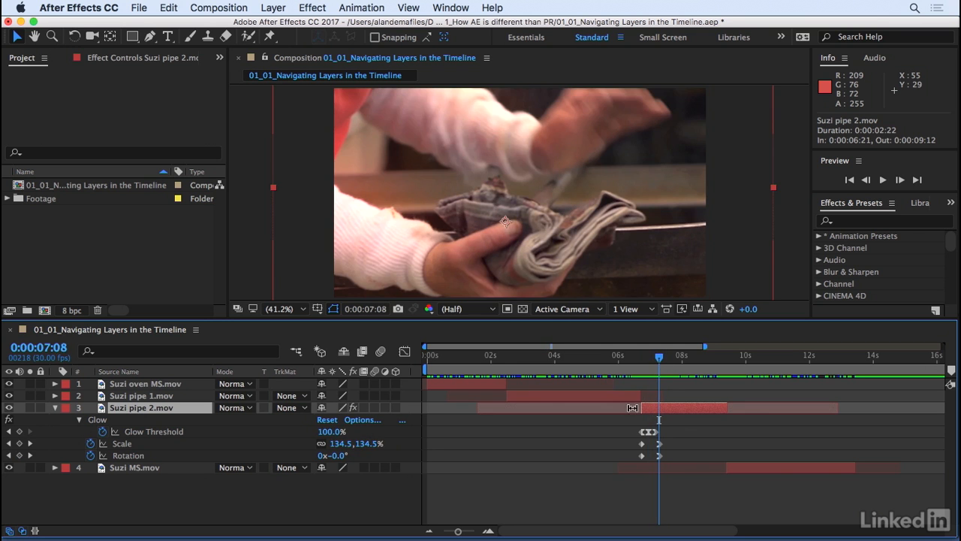
- Slip the Suzi pipe 2.mov footage by +0:00:01:12 within its trimmed layer and go to the preceding keyframe
left_click_drag(570, 409, 614, 411)
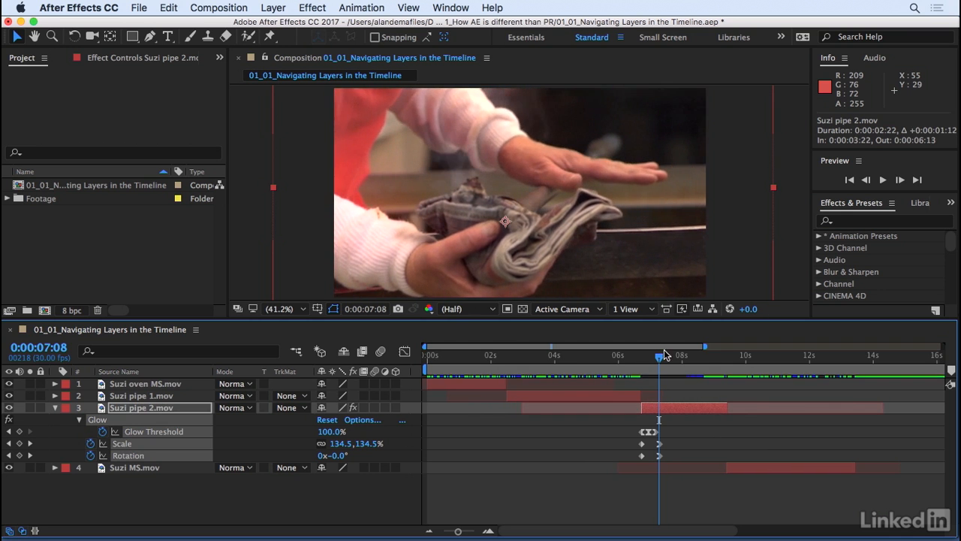
left_click_drag(656, 359, 706, 363)
key("j")
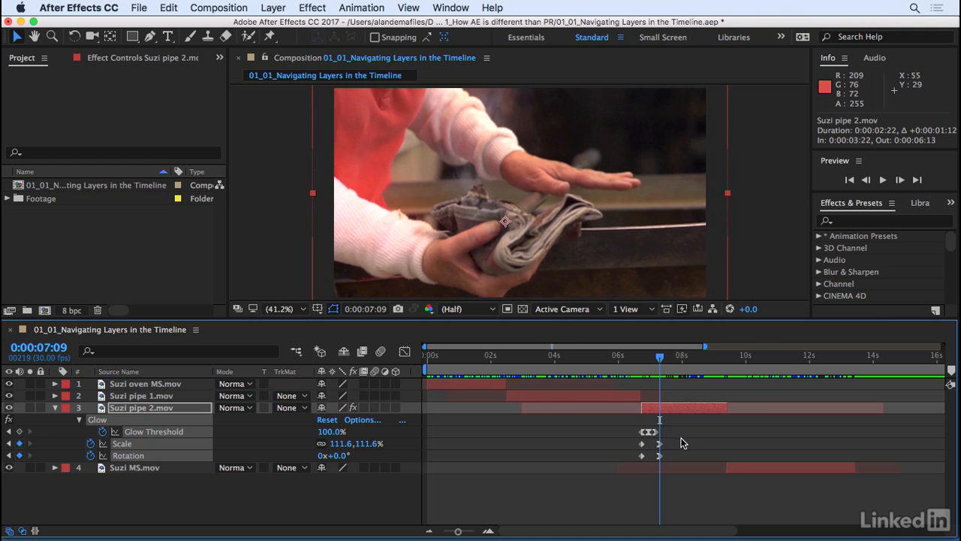
- Slip the Suzi pipe 2.mov footage together with all its keyframes to a source in point of 0:00:03:20
left_click_drag(681, 426, 636, 461)
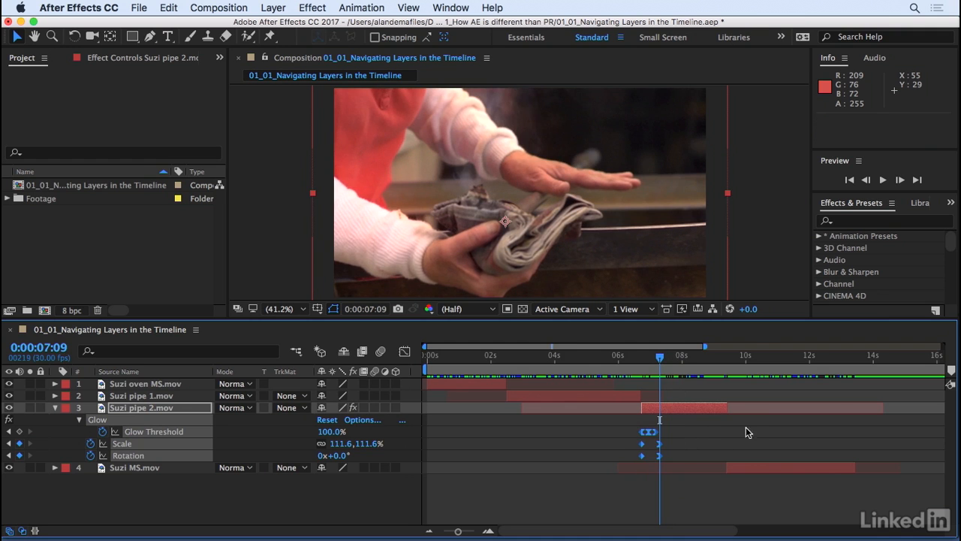
mouse_move(765, 410)
left_mouse_down()
mouse_move(778, 409)
mouse_move(753, 415)
left_mouse_up()
left_click(671, 361)
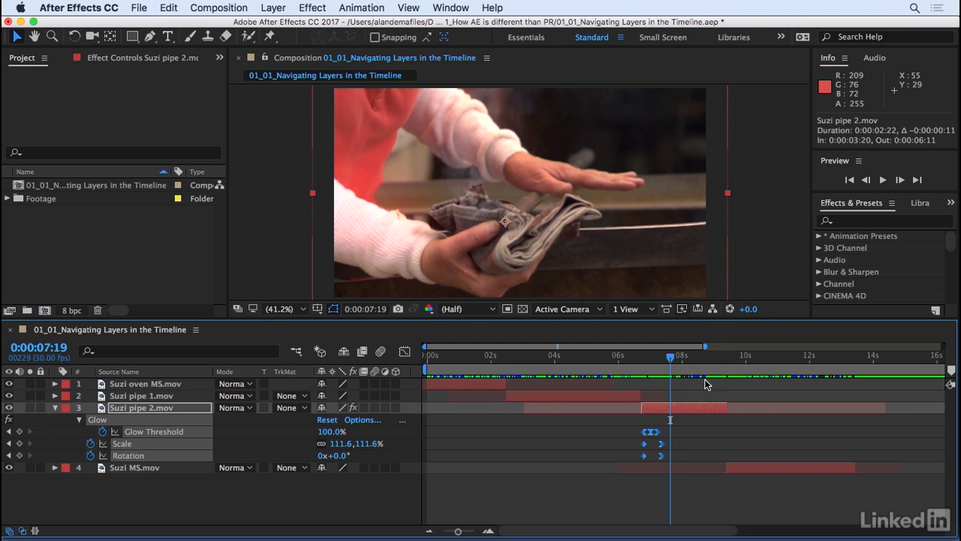
- Deselect the keyframes of Suzi pipe 2.mov while keeping only its layer selected
left_click_drag(664, 406, 665, 439)
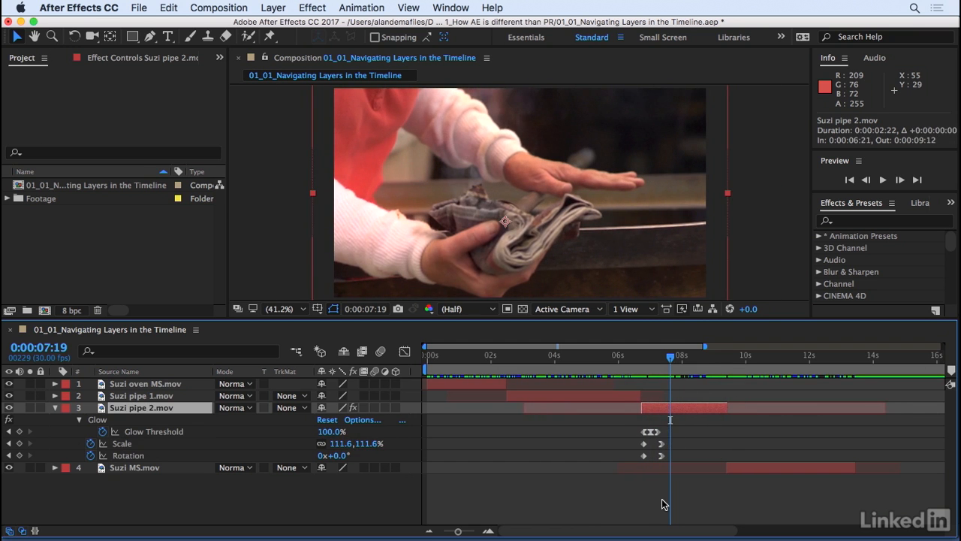
left_click(661, 503)
left_click(668, 410)
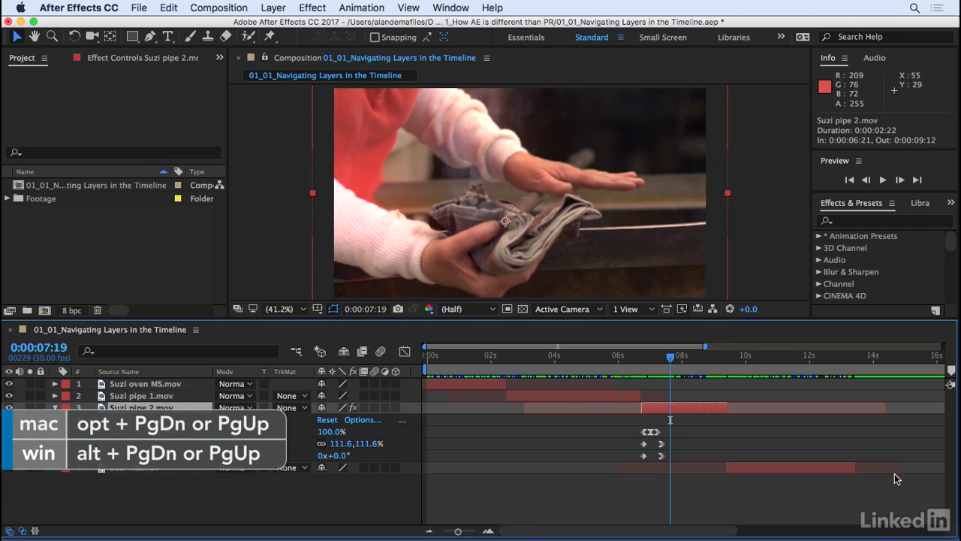
- Nudge the Suzi pipe 2.mov layer earlier and later in time, one frame at a time
key("alt+Page_Up")
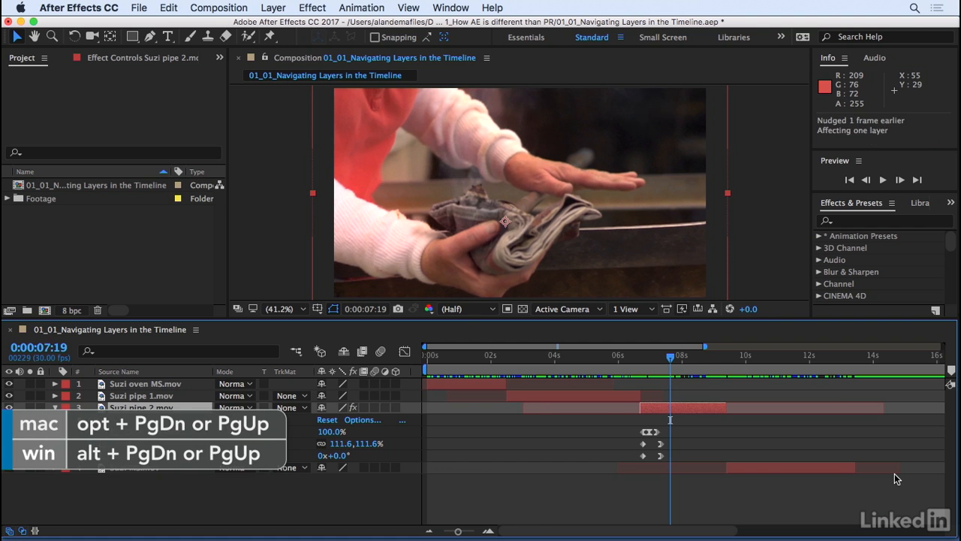
key("alt+Page_Down")
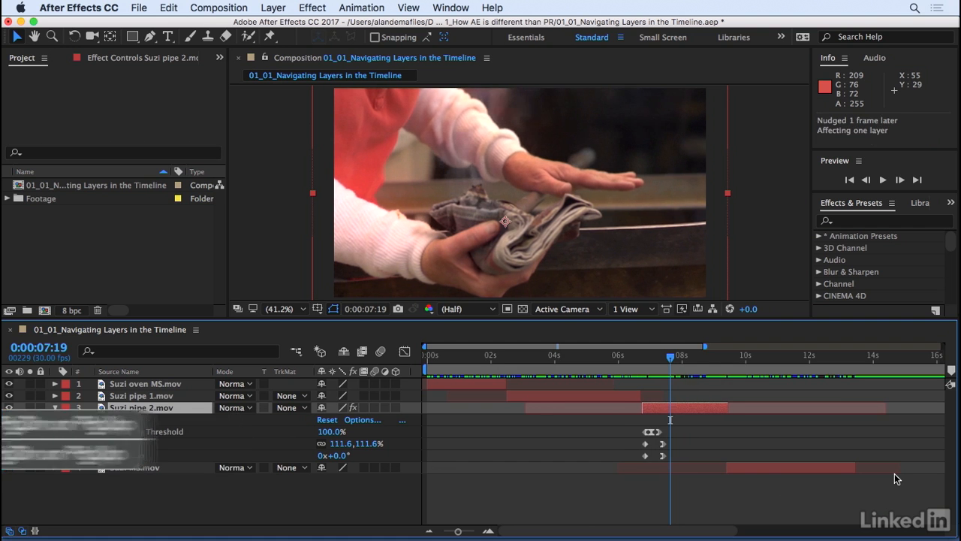
key("alt+Page_Up")
key("alt+Page_Up")
key("alt+Page_Up")
key("alt+Page_Up")
key("alt+Page_Up")
key("alt+Page_Up")
key("alt+Page_Up")
key("alt+Page_Up")
key("alt+Page_Up")
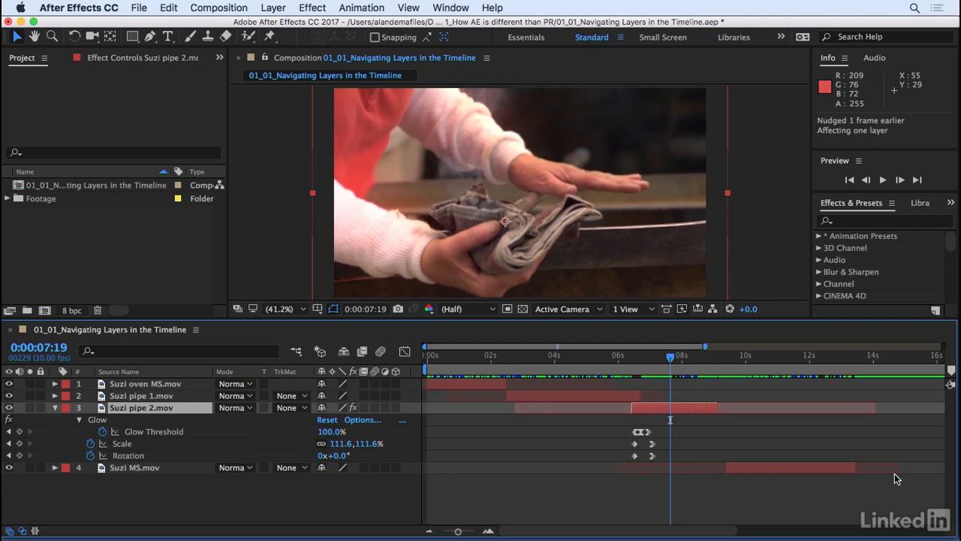
key("alt+Page_Up")
key("alt+Page_Up")
key("alt+Page_Up")
key("alt+Page_Up")
key("alt+Page_Down")
key("alt+Page_Down")
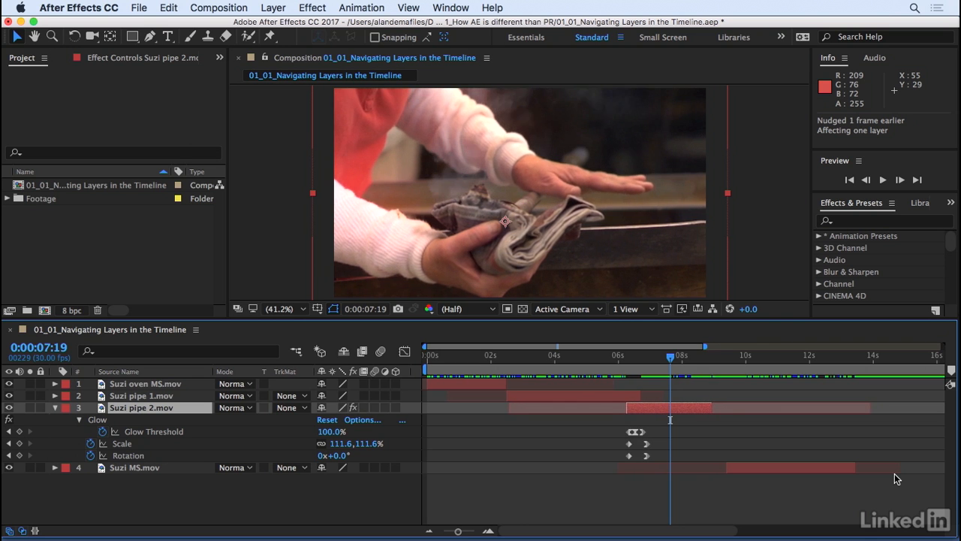
key("alt+Page_Down")
key("alt+Page_Down")
key("alt+Page_Down")
key("alt+Page_Down")
key("alt+Page_Down")
key("alt+Page_Down")
key("alt+Page_Down")
key("alt+Page_Down")
key("alt+Page_Down")
key("alt+Page_Down")
key("alt+Page_Down")
key("alt+Page_Down")
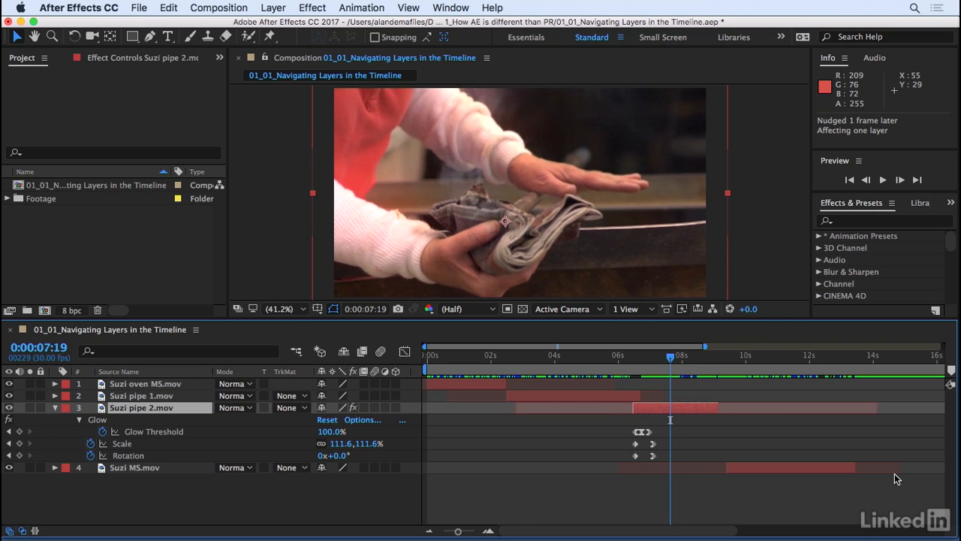
key("alt+Page_Up")
key("alt+Page_Up")
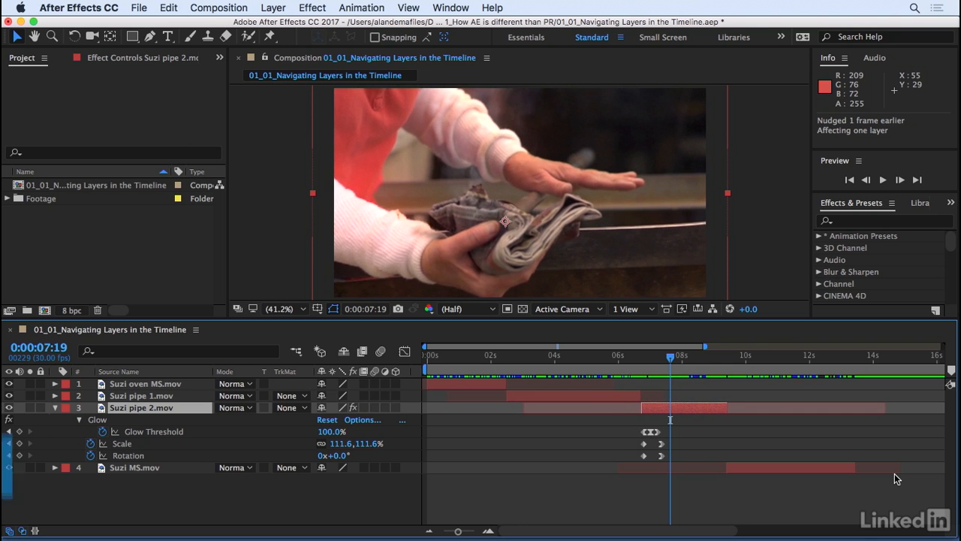
- Nudge Suzi pipe 2.mov later and back earlier in three 10-frame jumps each way, plus one single-frame nudge each way
key("alt+shift+Page_Down")
key("alt+shift+Page_Down")
key("alt+shift+Page_Down")
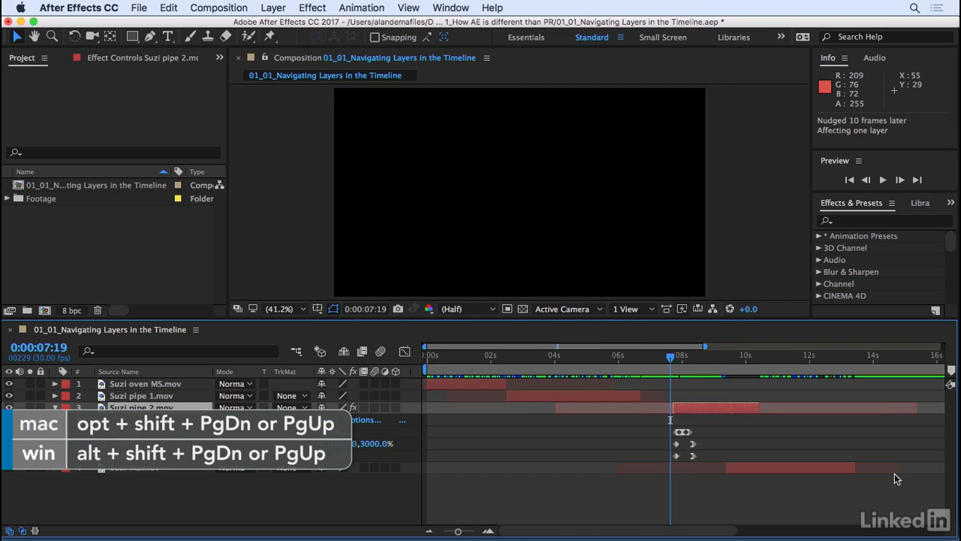
key("alt+shift+Page_Up")
key("alt+shift+Page_Up")
key("alt+shift+Page_Up")
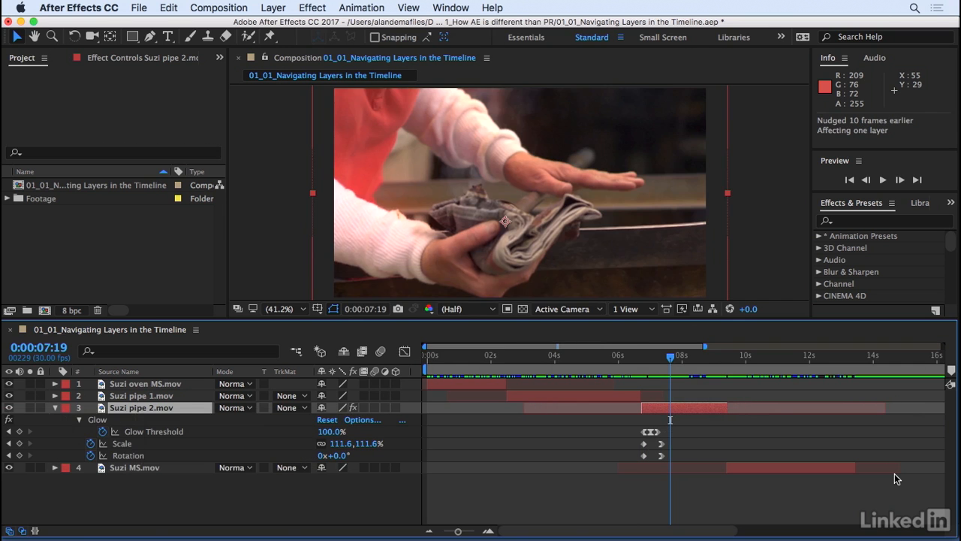
key("alt+Page_Up")
key("alt+Page_Down")
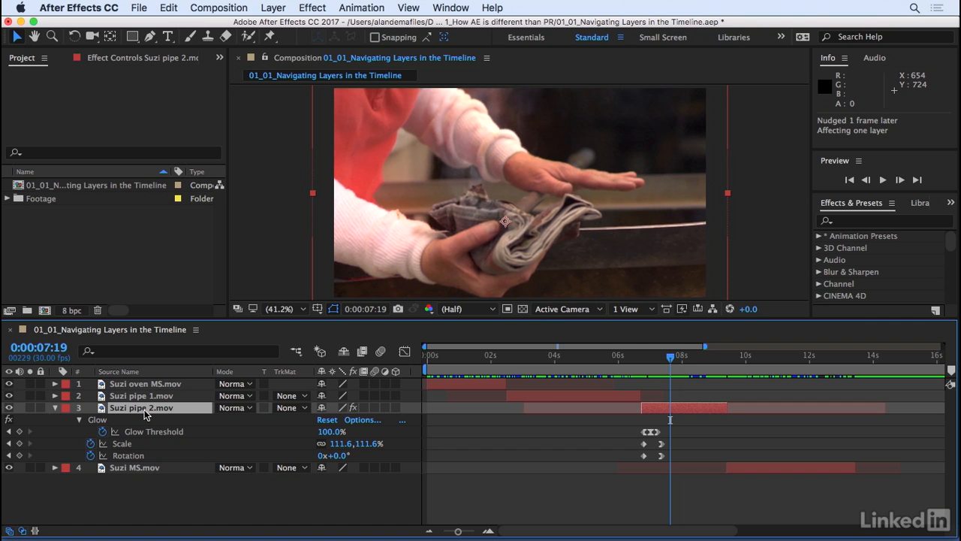
- Open Suzi pipe 2.mov in its own layer view and slip its footage to the source range 19:39:20:07 to 19:39:22:23
double_click(99, 410)
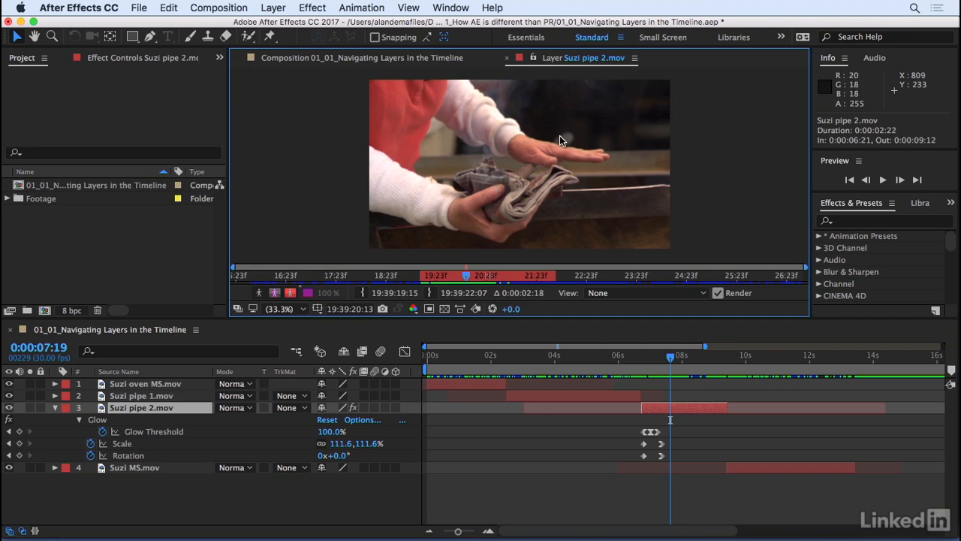
left_click_drag(369, 275, 506, 276)
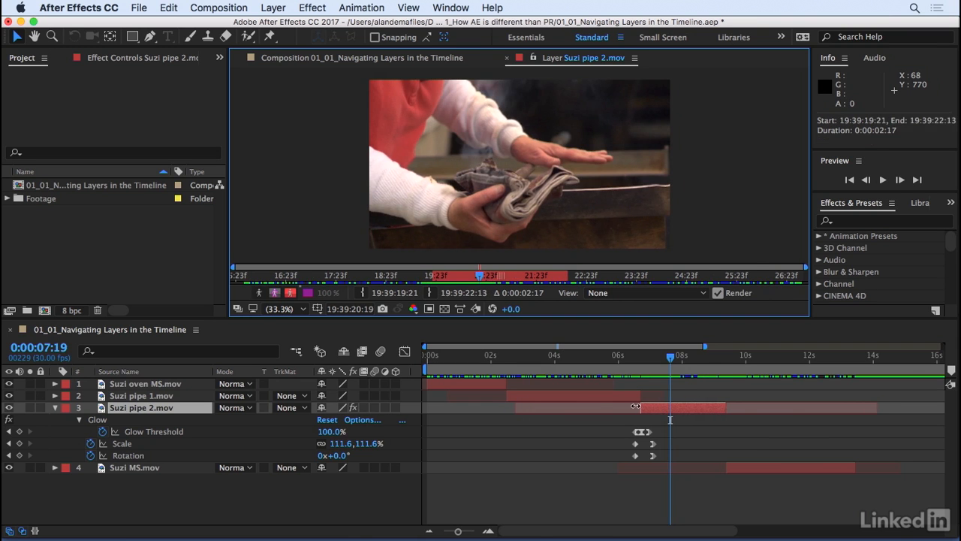
left_click_drag(634, 365, 724, 361)
left_click_drag(511, 280, 534, 280)
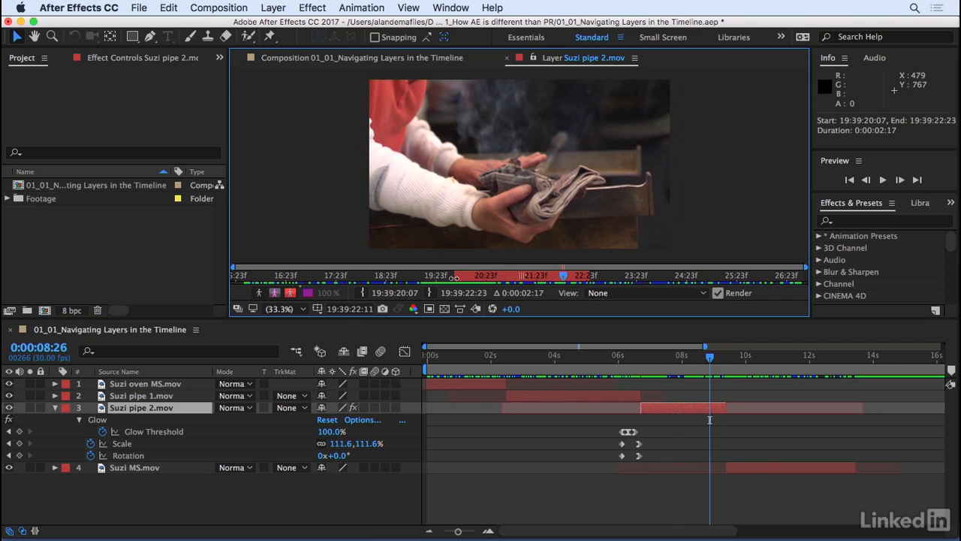
- Trim the layer's source in point to 19:39:20:03 and out point to 19:39:23:03, and return to the composition view
left_click_drag(455, 278, 445, 278)
left_click_drag(589, 276, 598, 276)
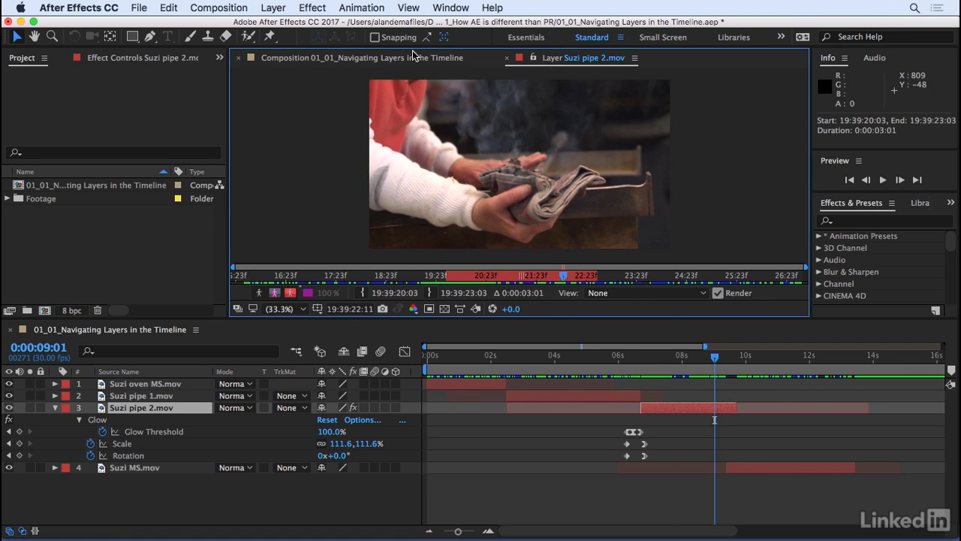
left_click(303, 61)
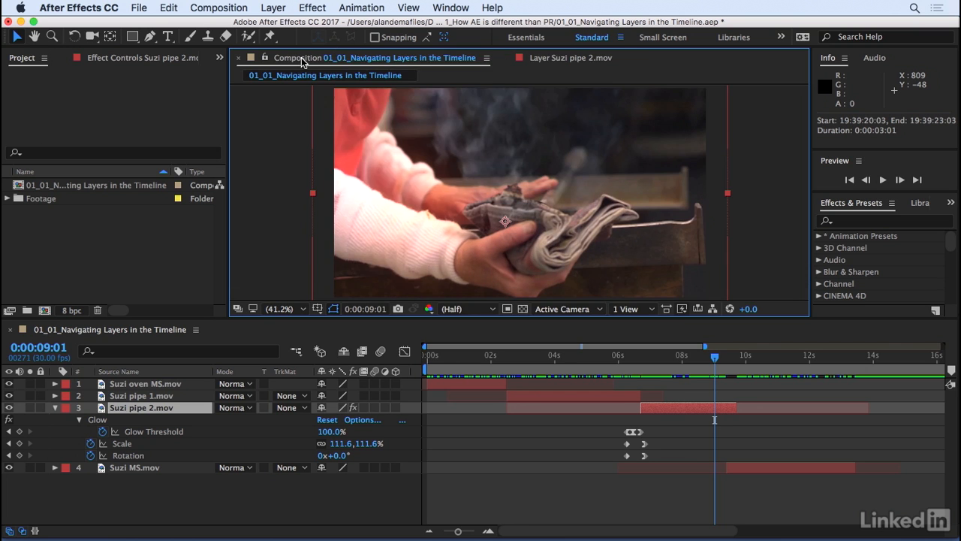